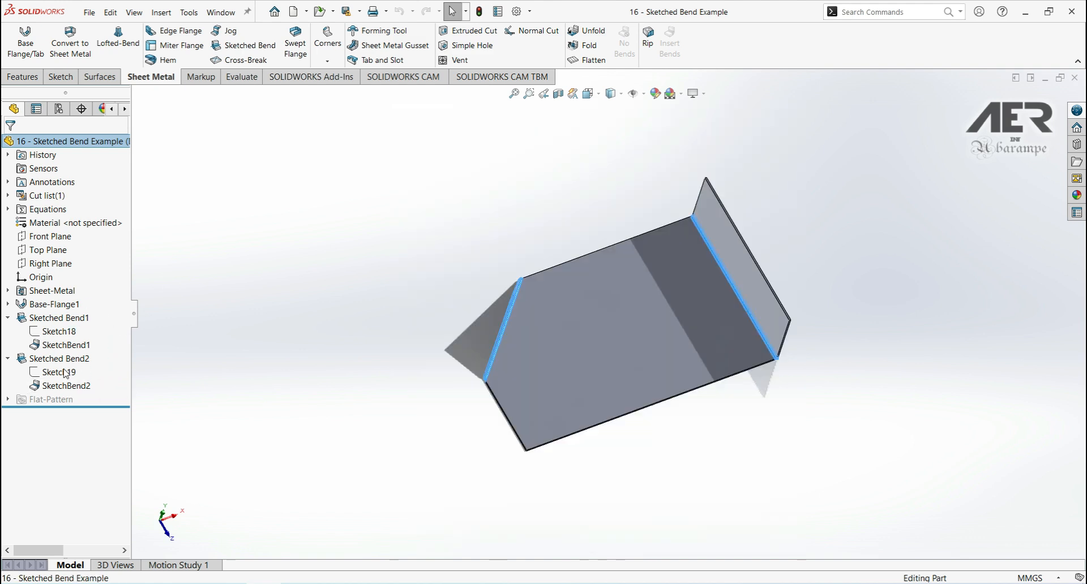
# Delete the Sketched Bend2 feature together with its leftover Sketch19.
pyautogui.click(64, 396)
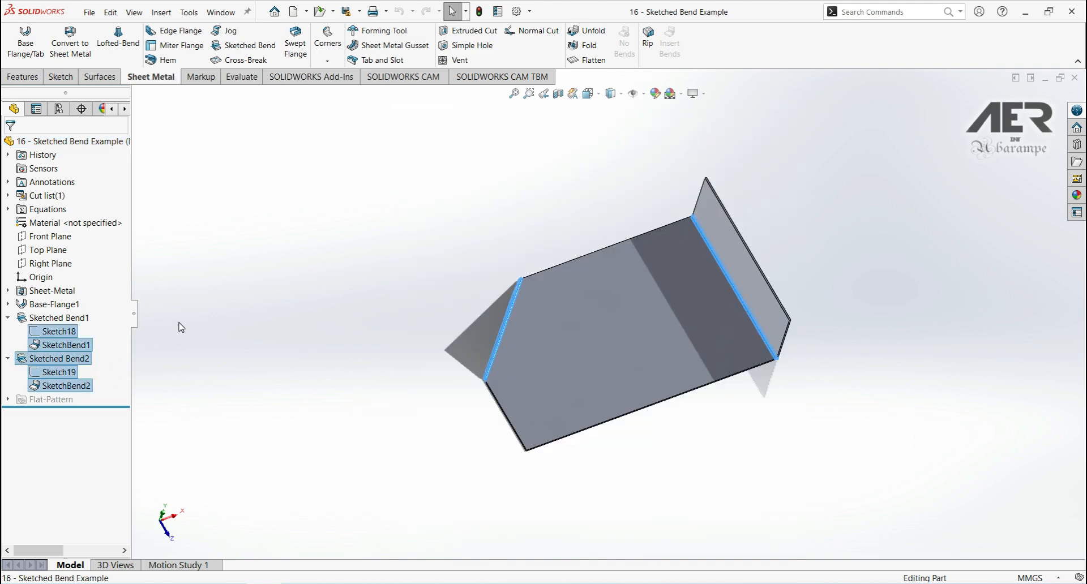
pyautogui.press('Delete')
pyautogui.press('Return')
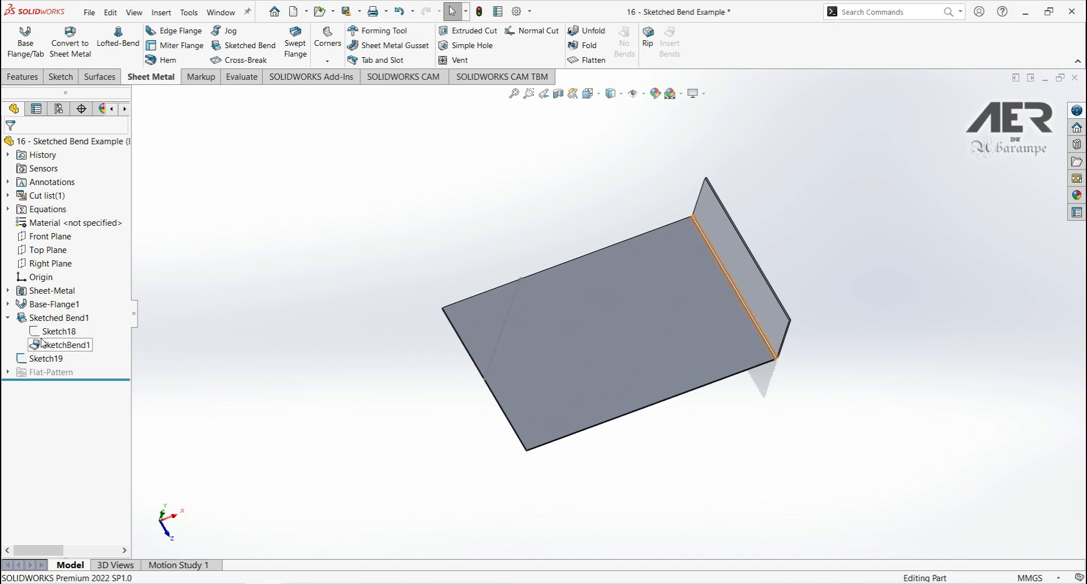
pyautogui.click(55, 331)
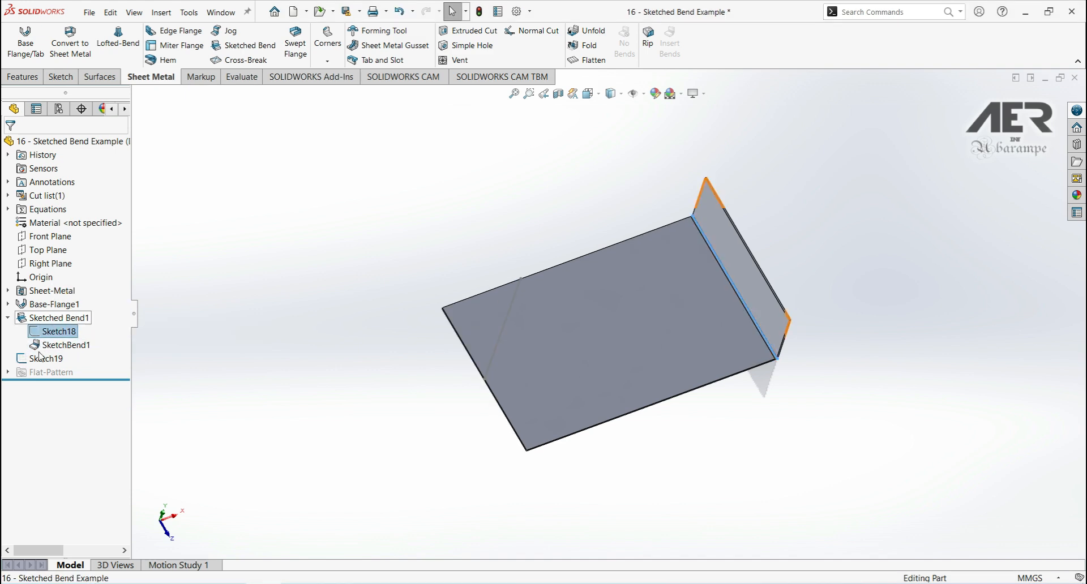
pyautogui.click(33, 359)
pyautogui.press('Delete')
pyautogui.press('Return')
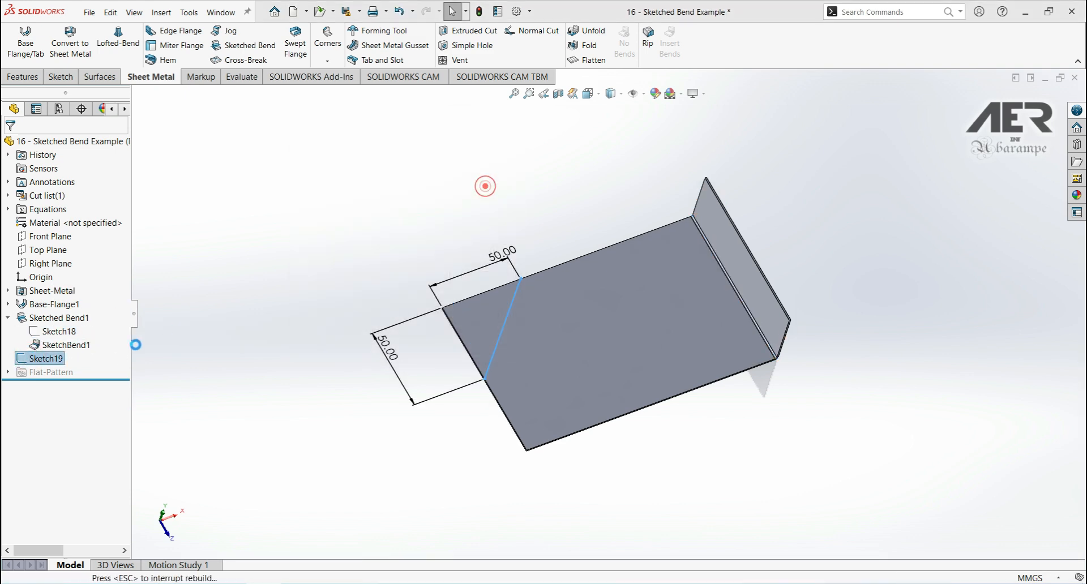
# Delete the Sketched Bend1 feature and its leftover Sketch18, leaving only the flat base flange.
pyautogui.click(78, 346)
pyautogui.press('Delete')
pyautogui.click(58, 317)
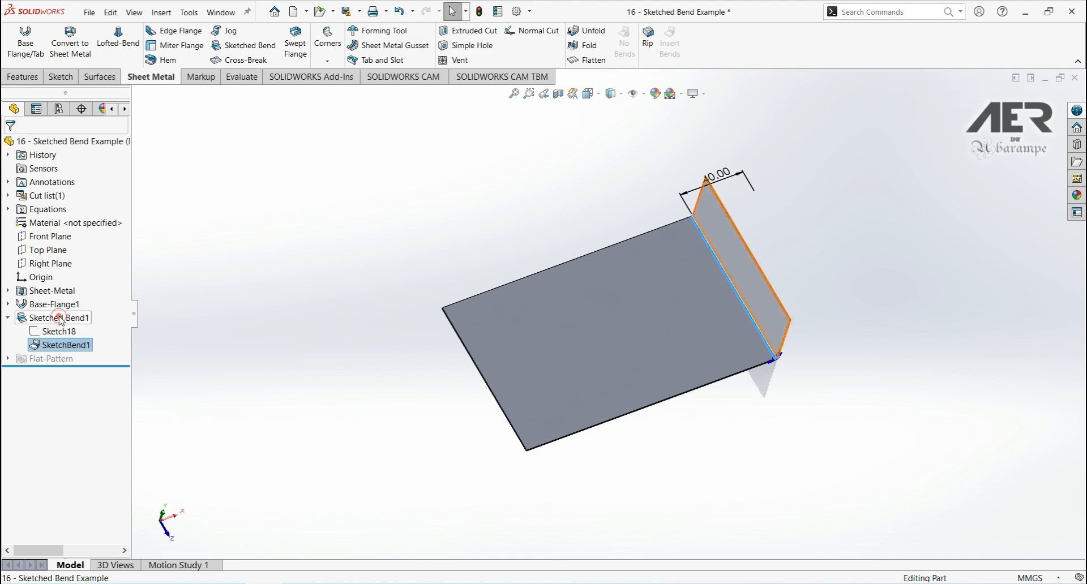
pyautogui.press('Delete')
pyautogui.click(498, 190)
pyautogui.click(46, 317)
pyautogui.press('Delete')
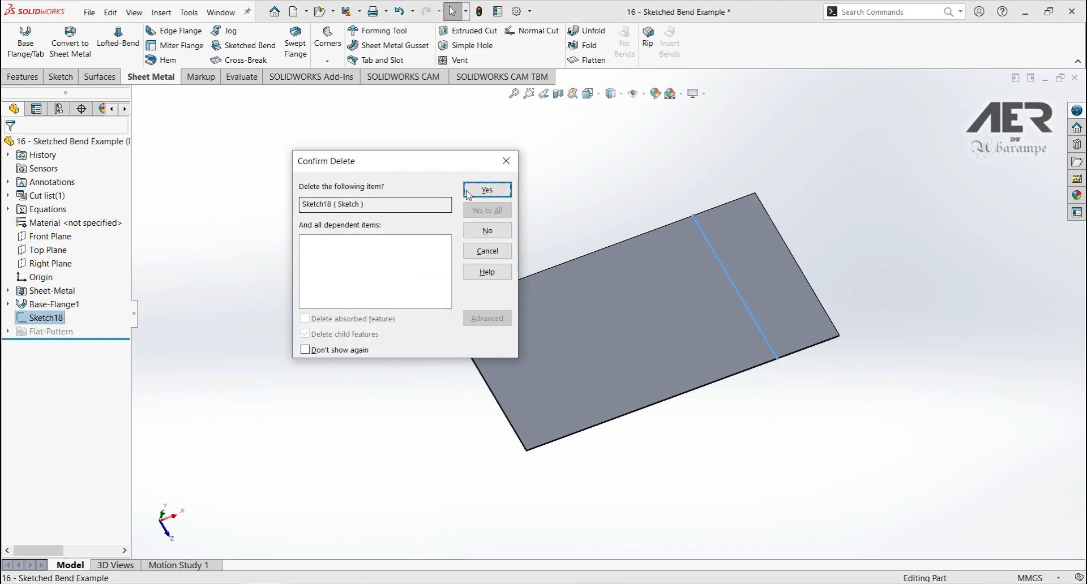
pyautogui.click(485, 189)
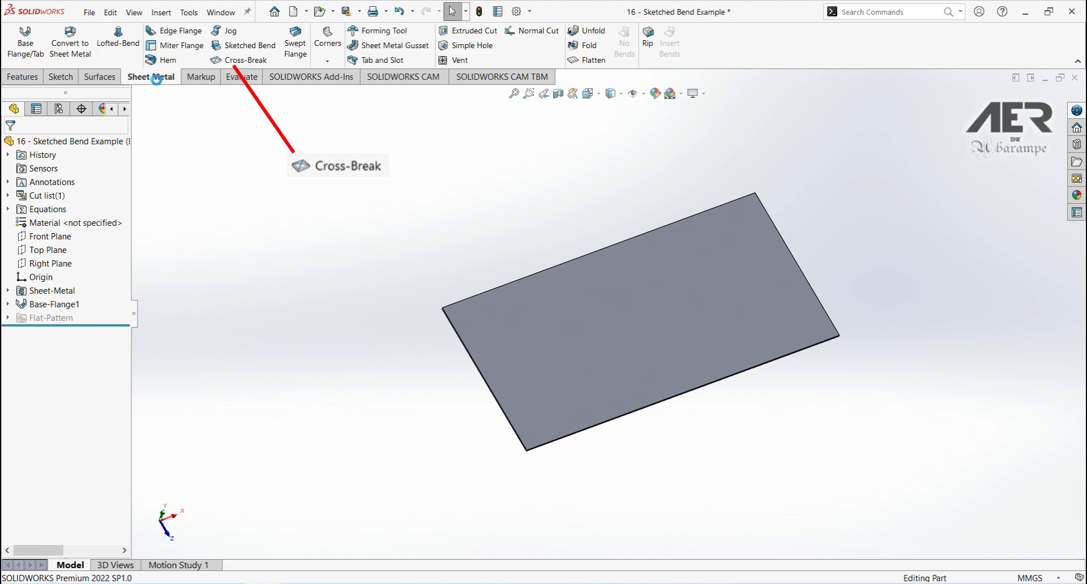
# Insert a Cross-Break on the plate's large top face with a 1 mm radius and a 90° angle.
pyautogui.click(232, 61)
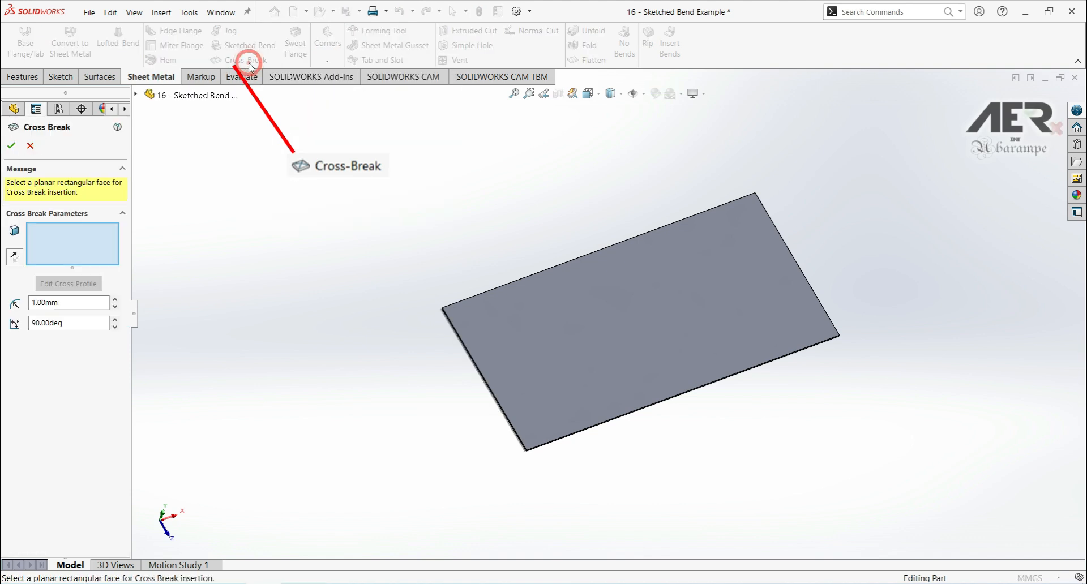
pyautogui.click(666, 310)
pyautogui.moveTo(557, 324); pyautogui.dragTo(718, 361, button='middle')
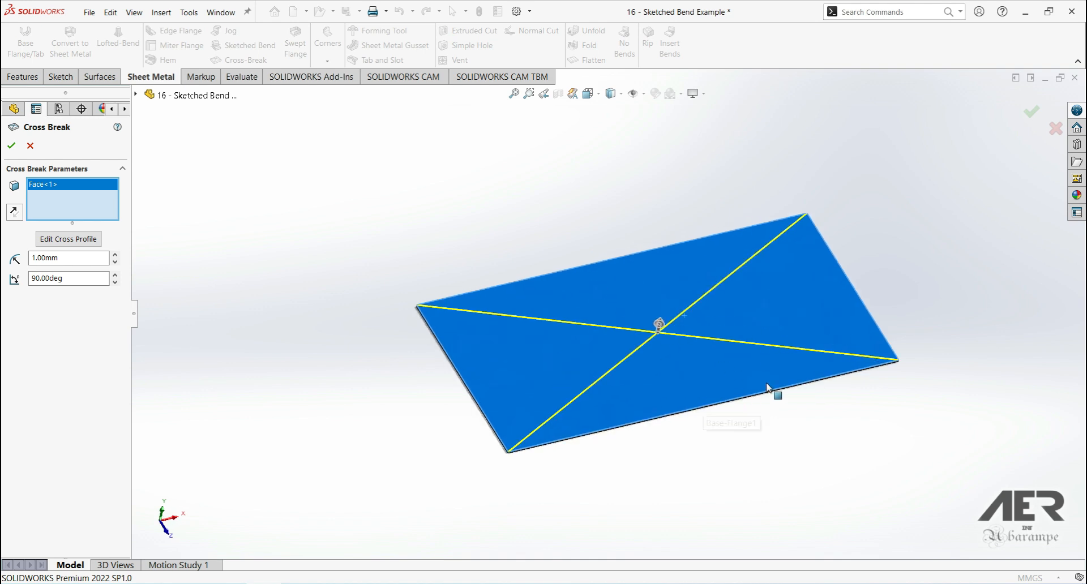
pyautogui.scroll(-2, 742, 300)
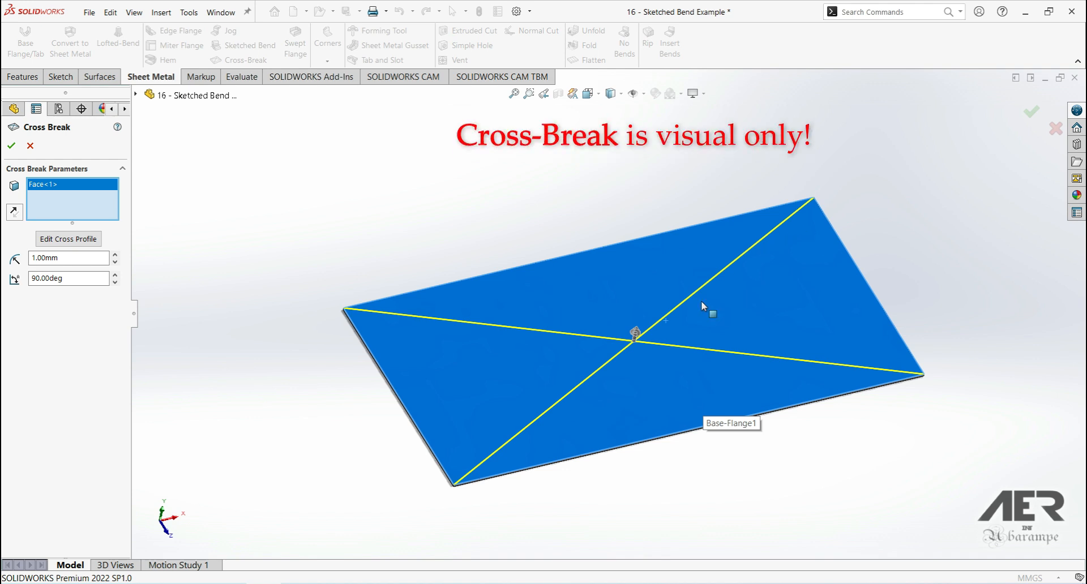
pyautogui.moveTo(470, 452); pyautogui.dragTo(501, 433, button='middle')
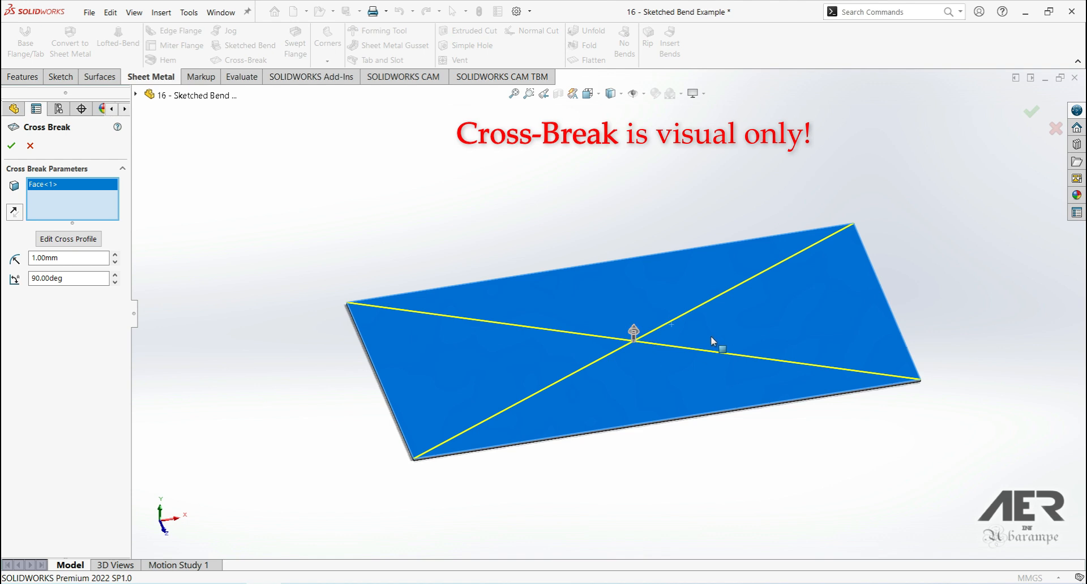
pyautogui.click(12, 147)
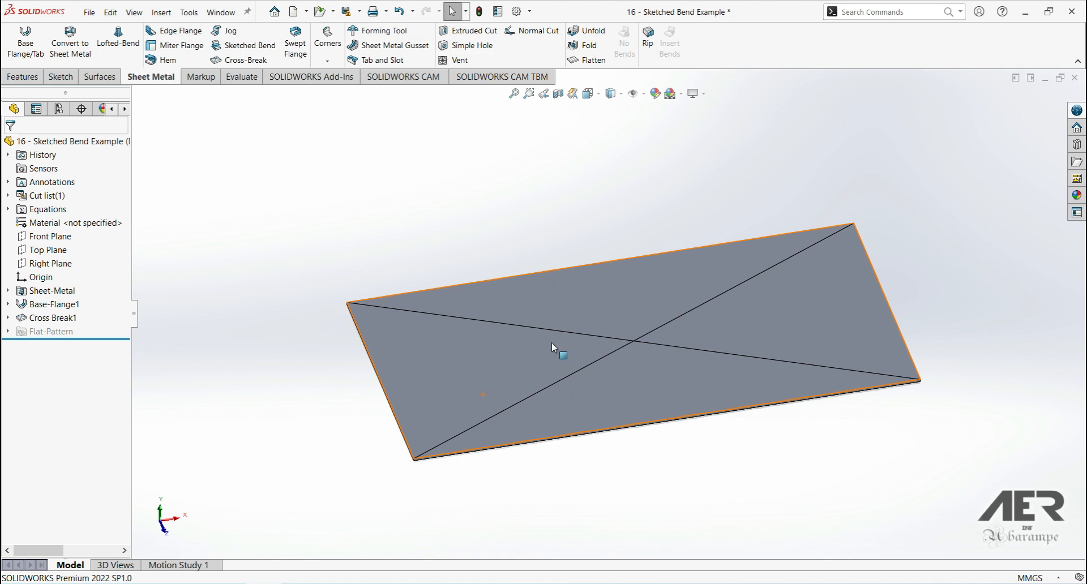
# Edit the cross break to use a 41 mm break radius and an 88° break angle.
pyautogui.moveTo(651, 387)
pyautogui.mouseDown(button='middle')
pyautogui.moveTo(645, 357)
pyautogui.moveTo(669, 359)
pyautogui.moveTo(679, 388)
pyautogui.moveTo(630, 433)
pyautogui.moveTo(650, 466)
pyautogui.moveTo(703, 437)
pyautogui.moveTo(664, 441)
pyautogui.moveTo(680, 365)
pyautogui.moveTo(713, 357)
pyautogui.moveTo(677, 361)
pyautogui.moveTo(667, 378)
pyautogui.moveTo(686, 397)
pyautogui.mouseUp(button='middle')
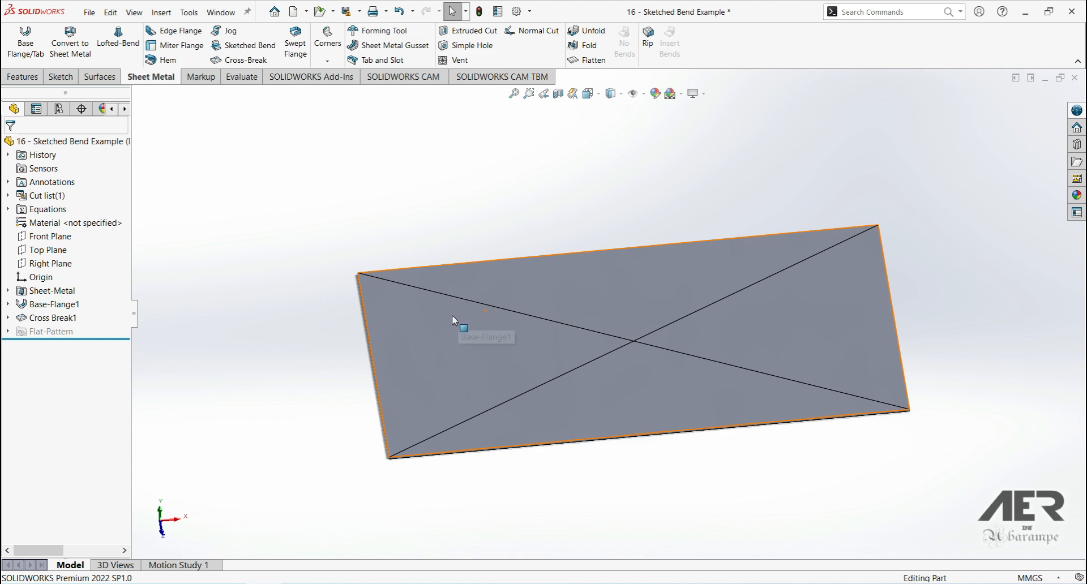
pyautogui.click(45, 318)
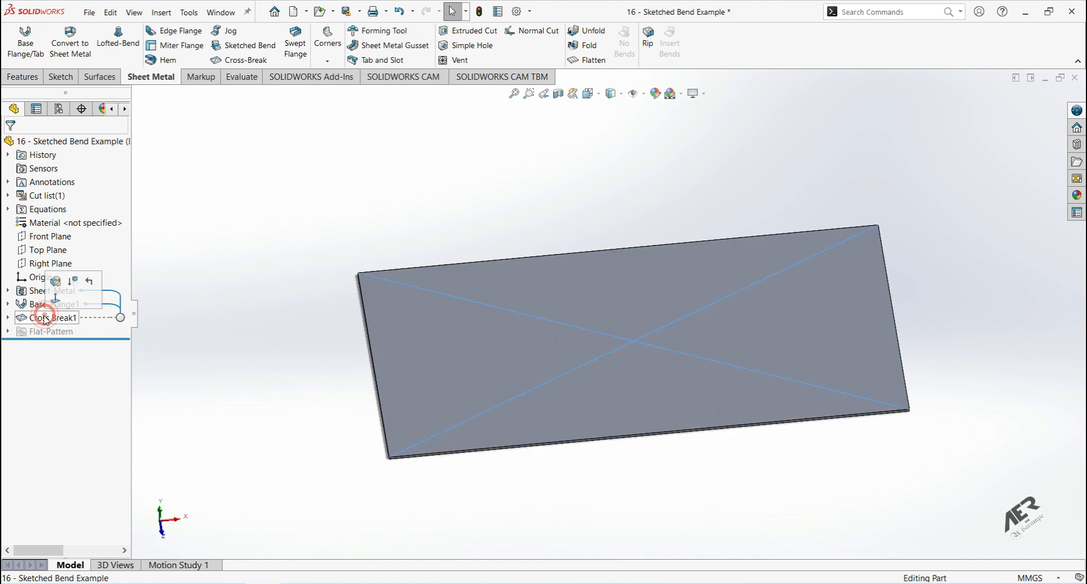
pyautogui.click(51, 287)
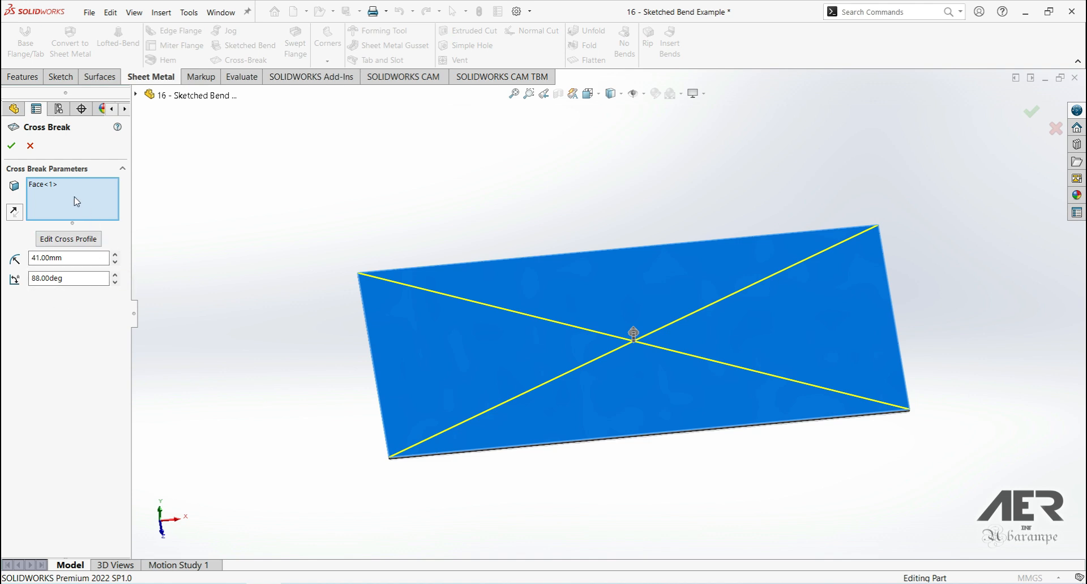
pyautogui.click(43, 184)
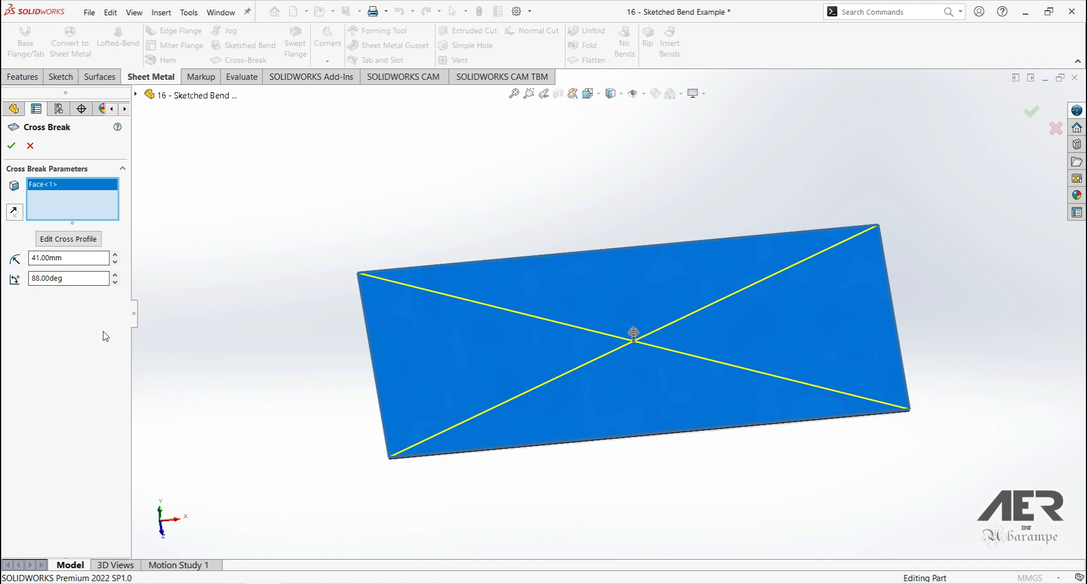
pyautogui.moveTo(577, 389); pyautogui.dragTo(621, 386, button='middle')
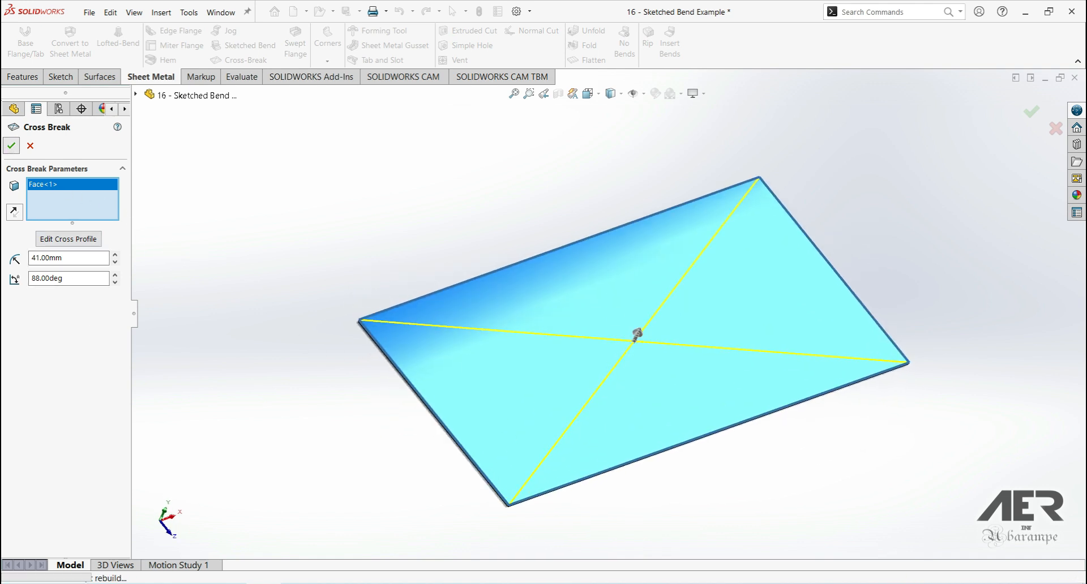
pyautogui.click(11, 145)
pyautogui.moveTo(400, 417)
pyautogui.mouseDown(button='middle')
pyautogui.moveTo(368, 388)
pyautogui.moveTo(408, 426)
pyautogui.mouseUp(button='middle')
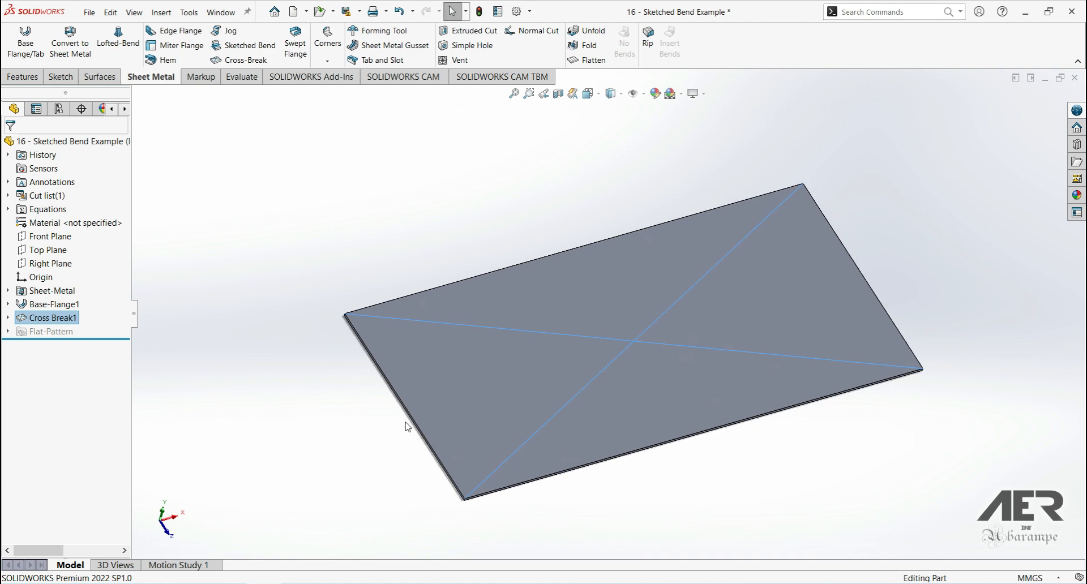
pyautogui.moveTo(354, 352)
pyautogui.mouseDown(button='middle')
pyautogui.moveTo(325, 337)
pyautogui.moveTo(317, 352)
pyautogui.mouseUp(button='middle')
pyautogui.click(339, 209)
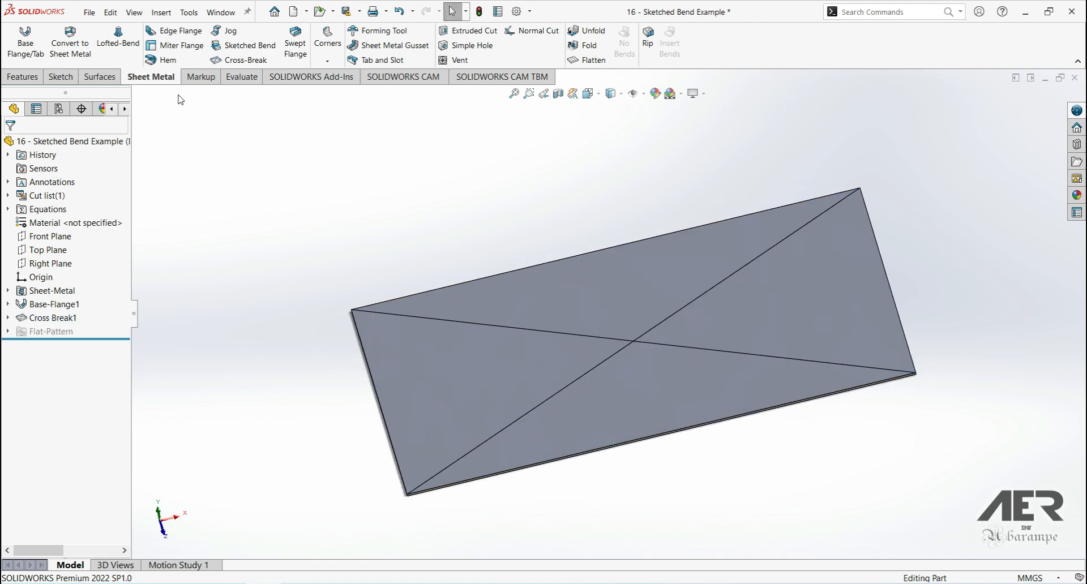
# Create a new drawing from the part on a standard A4 (ISO) sheet.
pyautogui.click(90, 14)
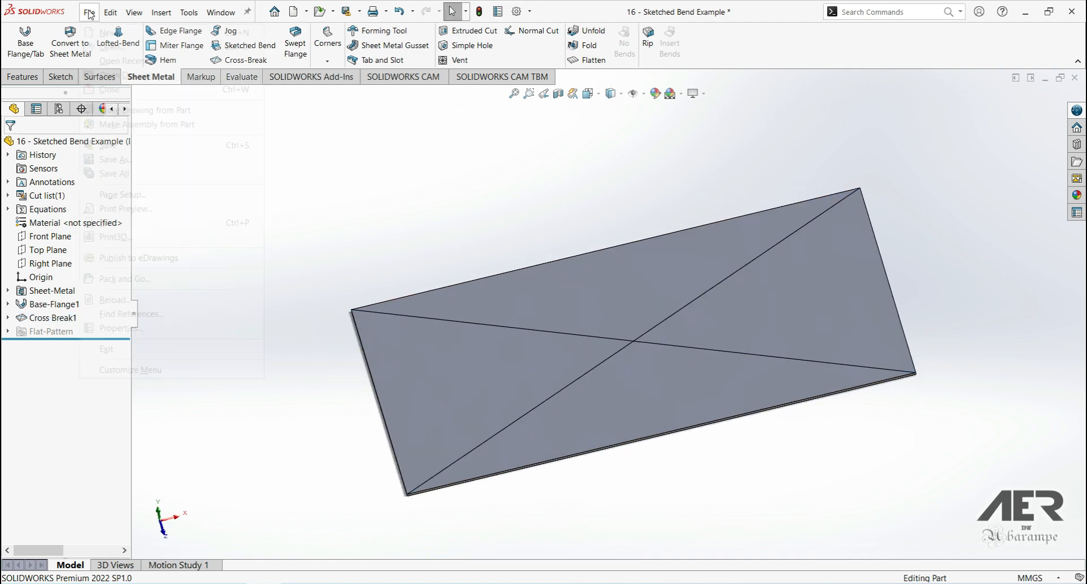
pyautogui.click(131, 110)
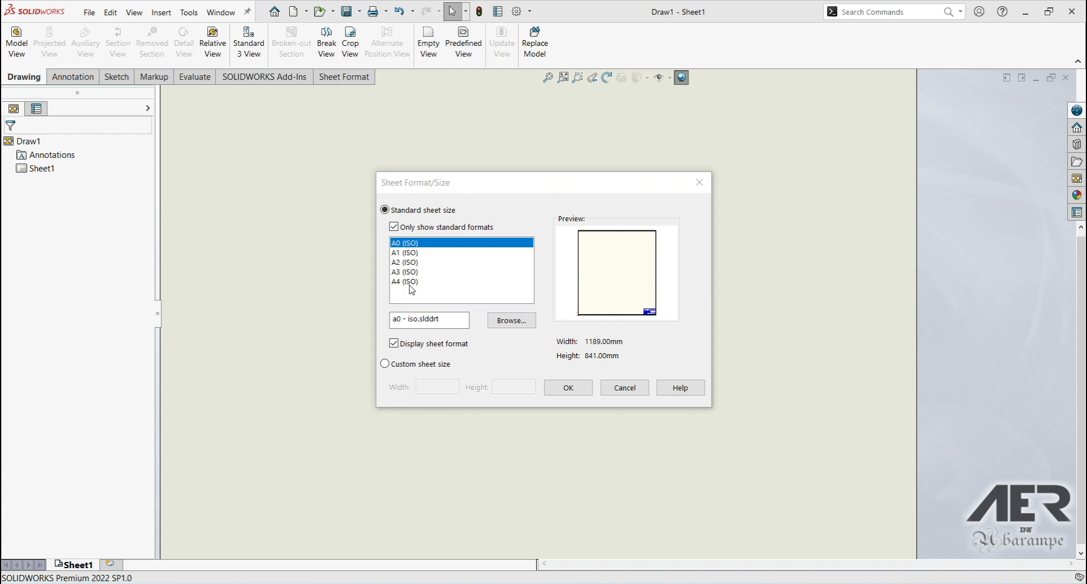
pyautogui.click(411, 285)
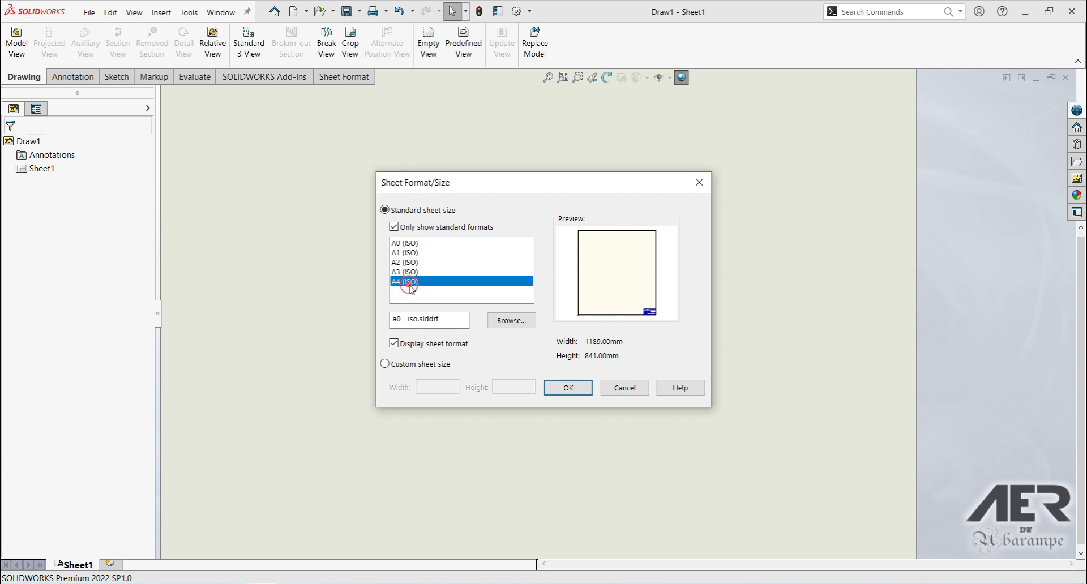
pyautogui.click(584, 387)
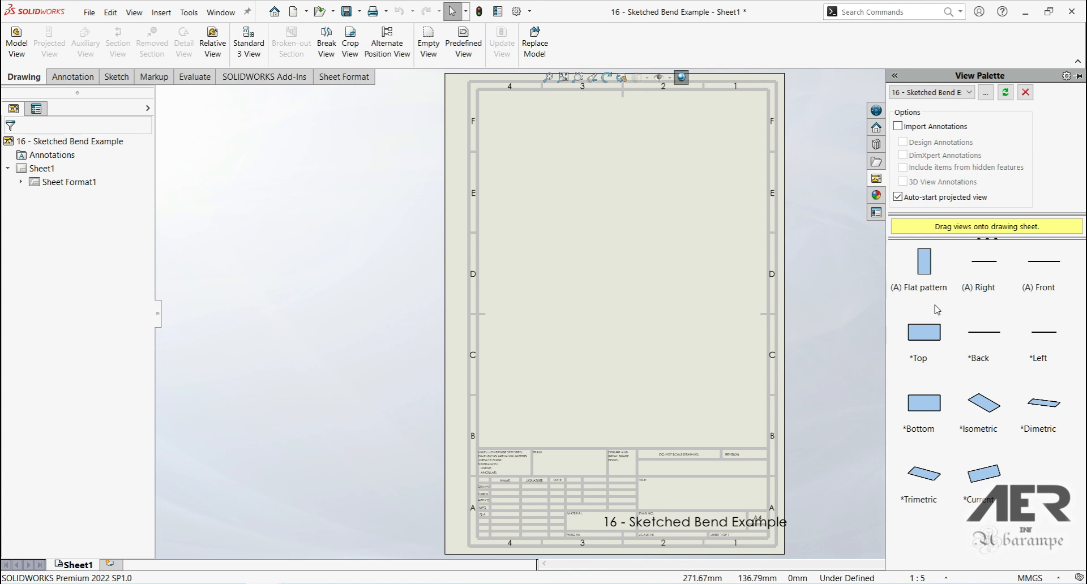
# Place the flat pattern view in the upper middle of the sheet without projected views and examine its bend note.
pyautogui.moveTo(923, 262); pyautogui.dragTo(622, 249)
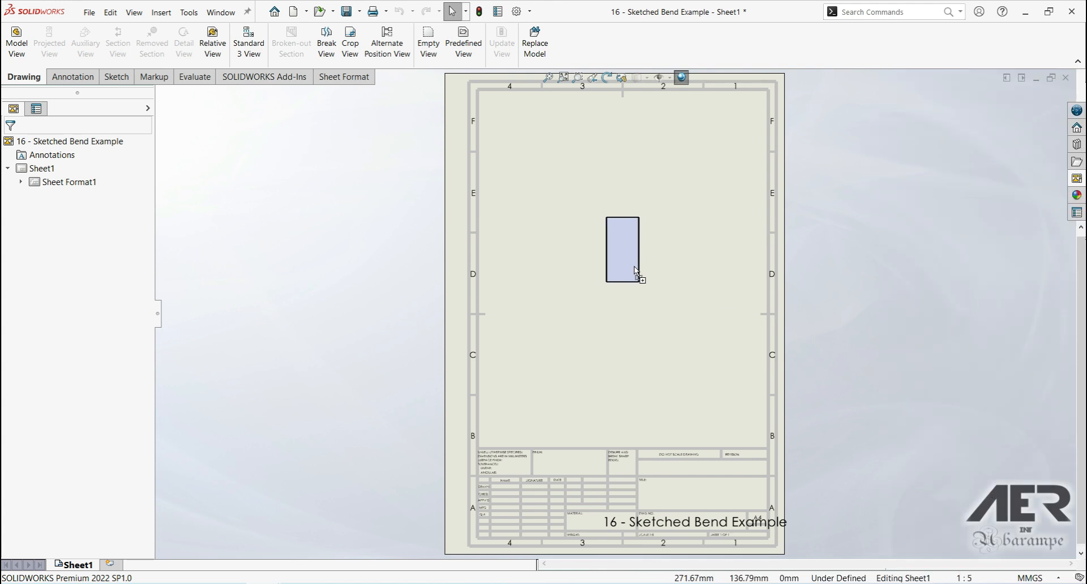
pyautogui.scroll(-5, 645, 249)
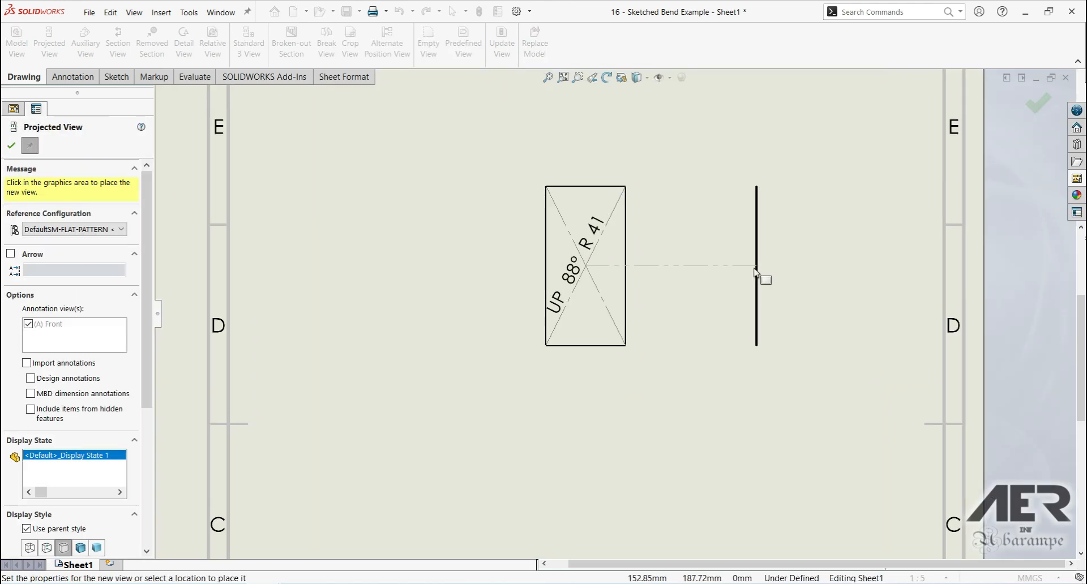
pyautogui.click(10, 147)
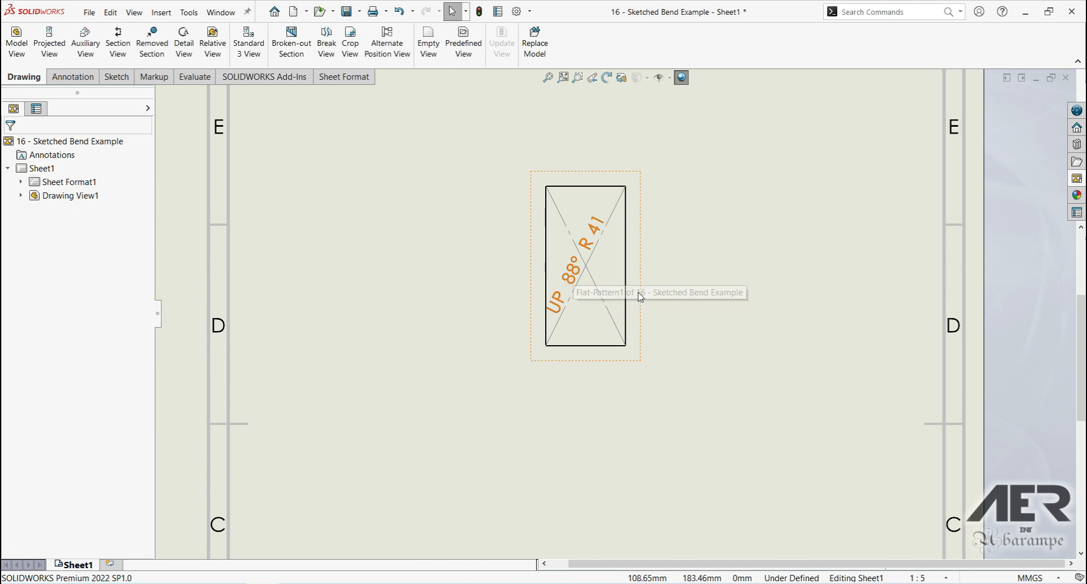
pyautogui.scroll(-2, 617, 246)
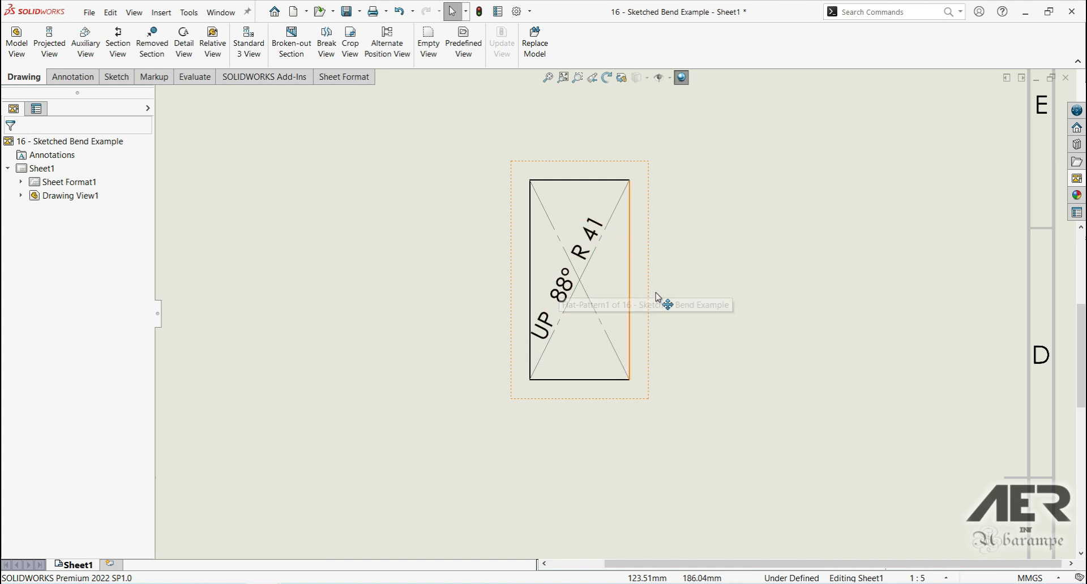
pyautogui.scroll(-1, 670, 301)
pyautogui.scroll(1, 673, 302)
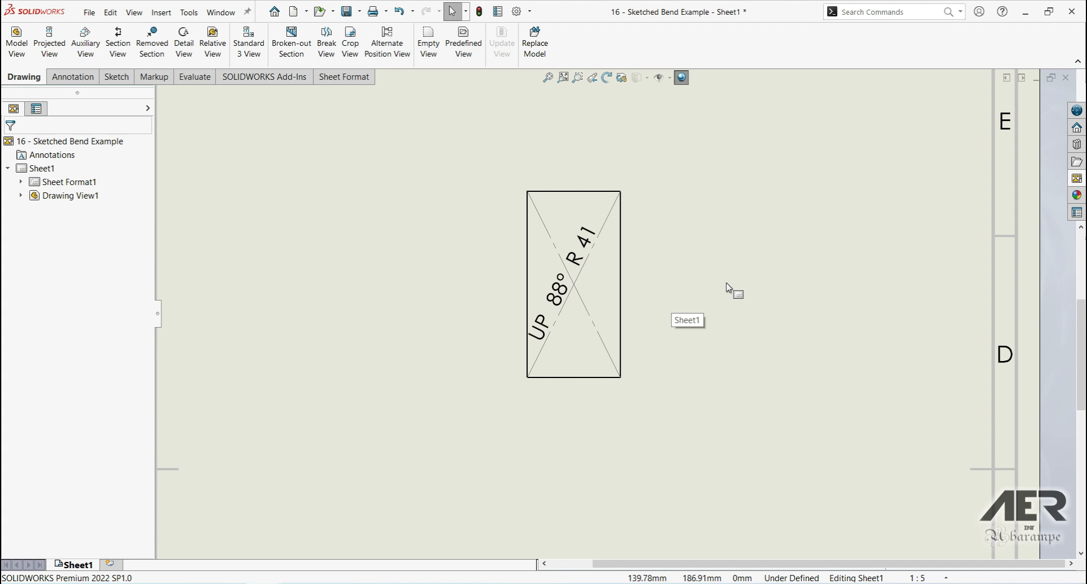
# Switch back to the part document and open the existing Cross Break's cross profile sketch for editing.
pyautogui.hotkey('ctrl', 'Tab')
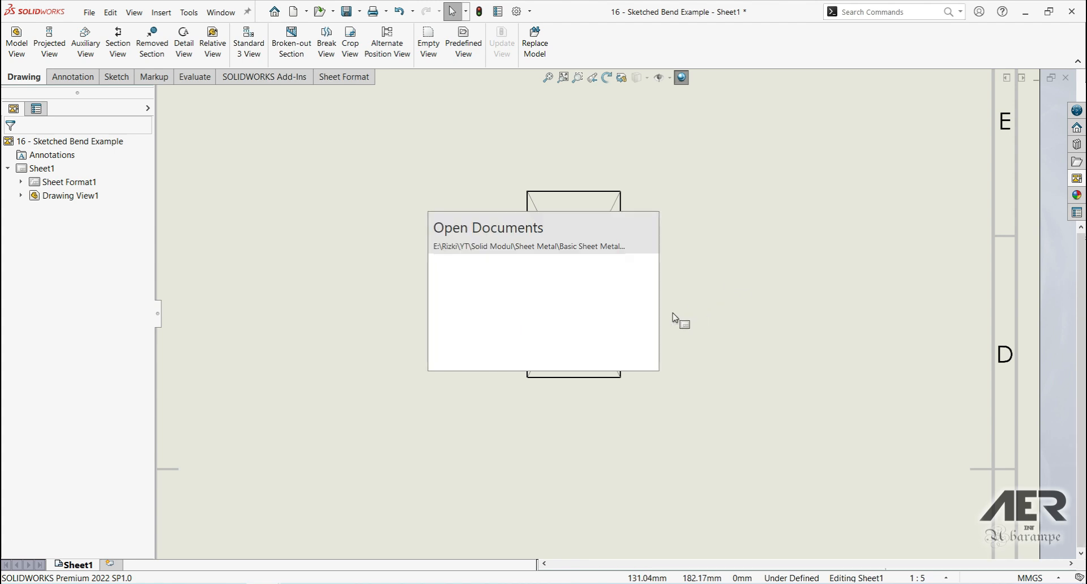
pyautogui.click(595, 306)
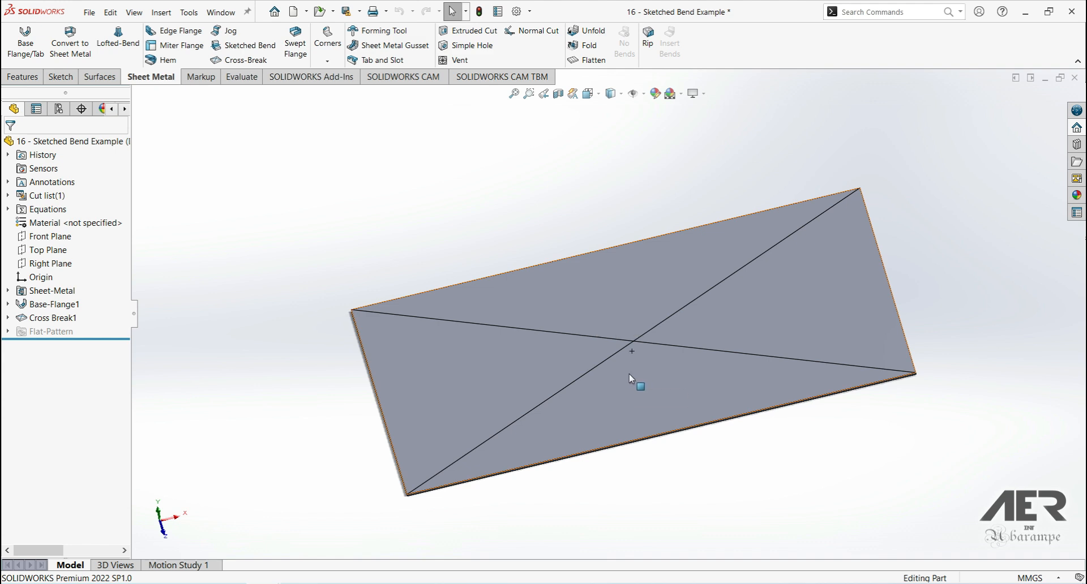
pyautogui.scroll(2, 623, 356)
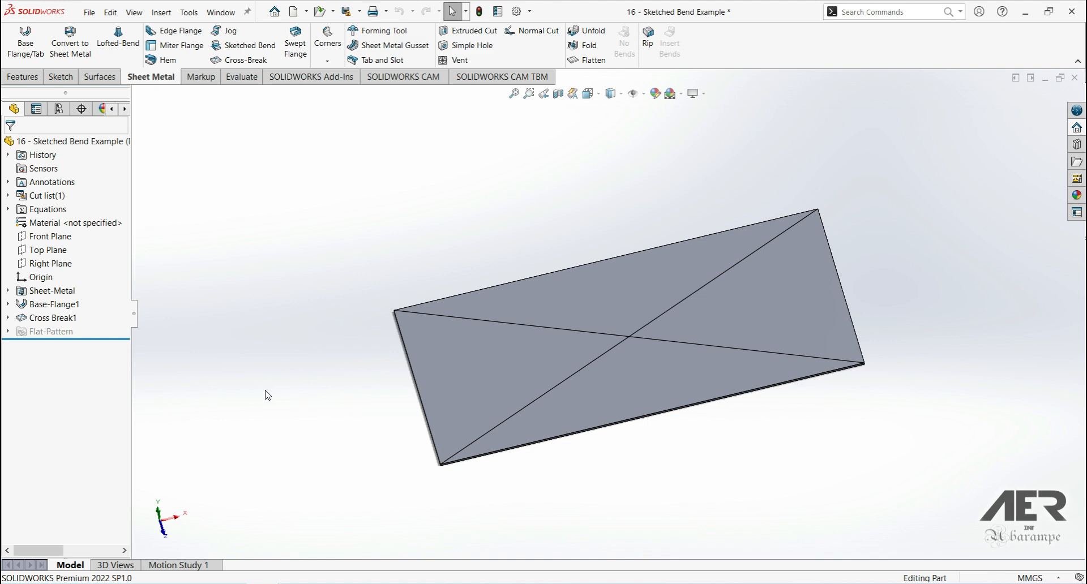
pyautogui.click(80, 320)
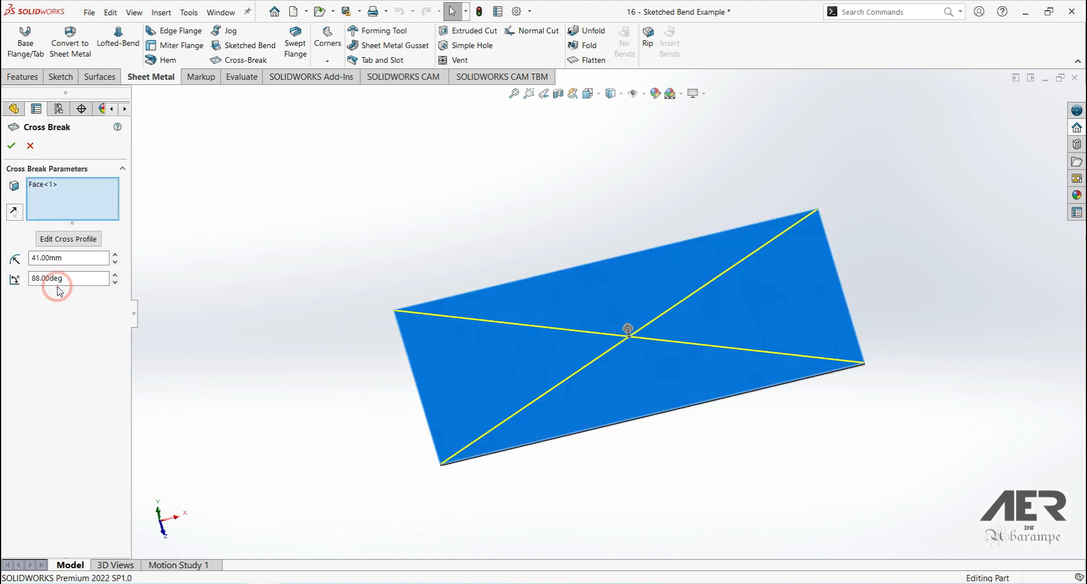
pyautogui.click(66, 241)
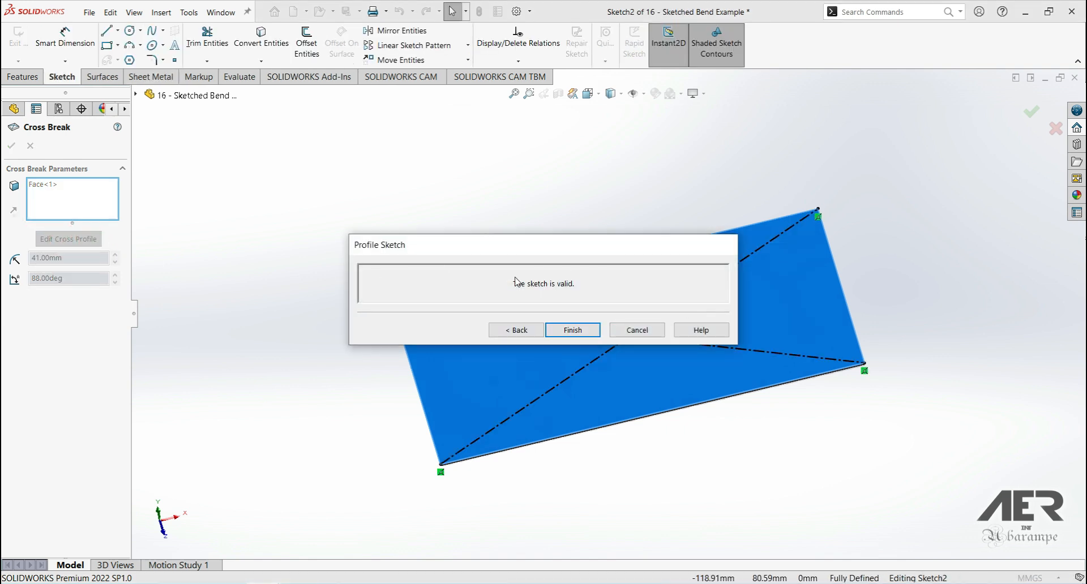
pyautogui.moveTo(473, 248); pyautogui.dragTo(336, 148)
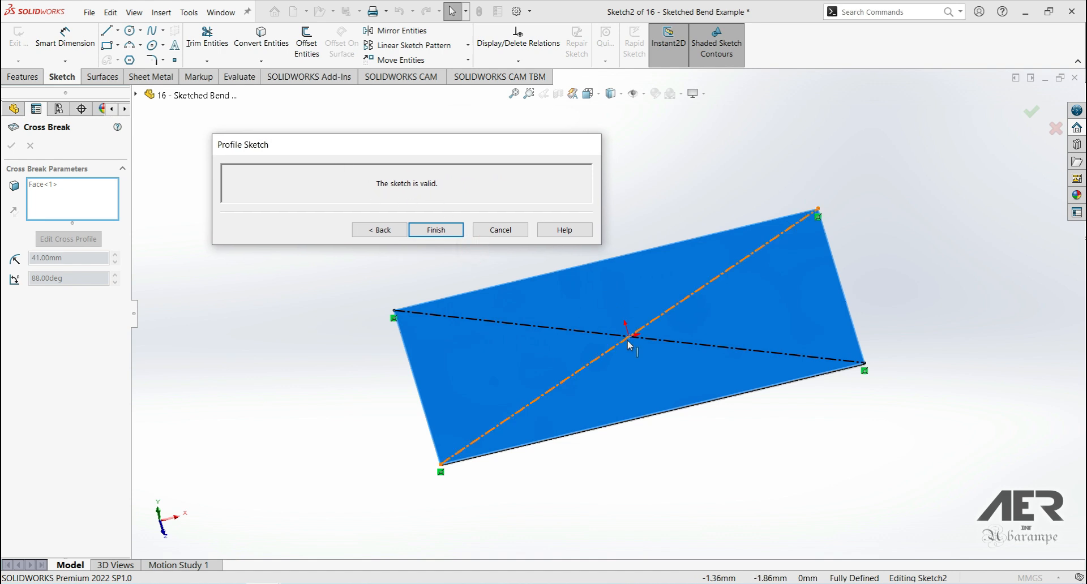
# In Top view, delete the coincident relation at the plate's upper-right corner and move that endpoint along the upper edge to about X 85 mm.
pyautogui.click(589, 94)
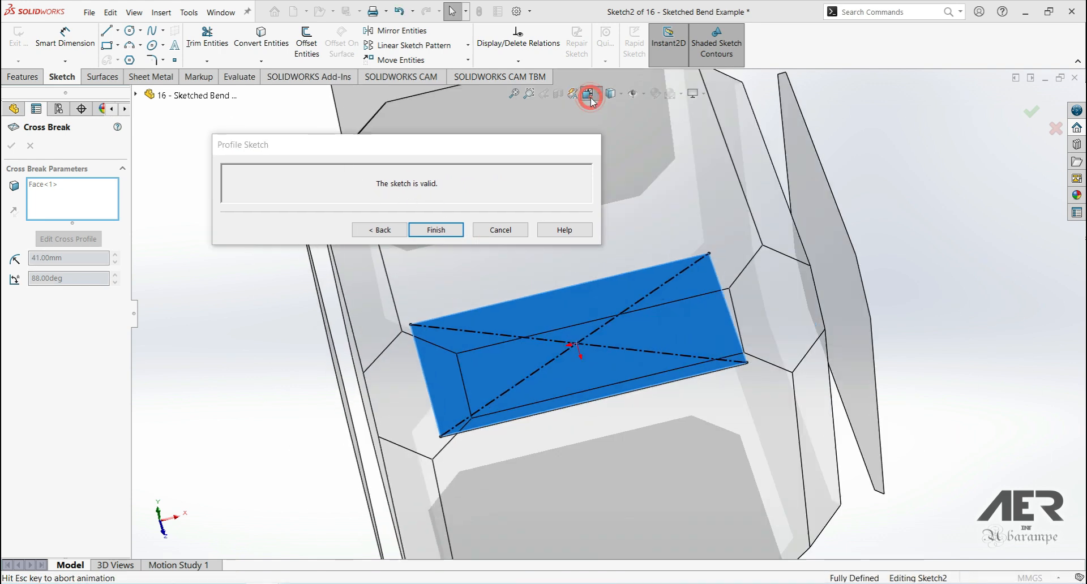
pyautogui.click(650, 158)
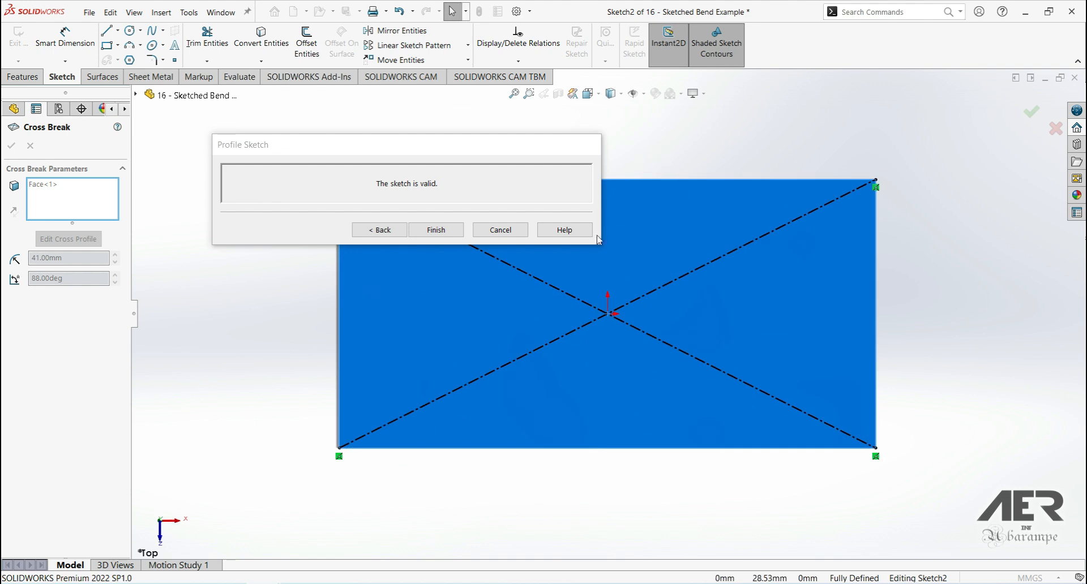
pyautogui.moveTo(401, 151); pyautogui.dragTo(341, 125)
pyautogui.scroll(1, 657, 207)
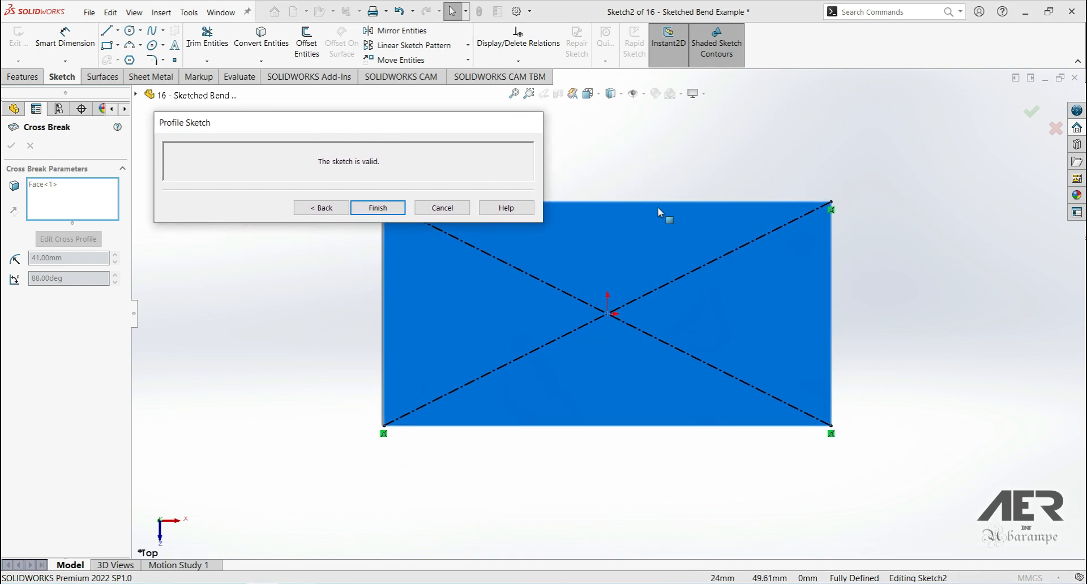
pyautogui.scroll(-2, 657, 207)
pyautogui.scroll(2, 604, 211)
pyautogui.click(766, 229)
pyautogui.click(818, 254)
pyautogui.press('Delete')
pyautogui.moveTo(815, 245); pyautogui.dragTo(783, 246)
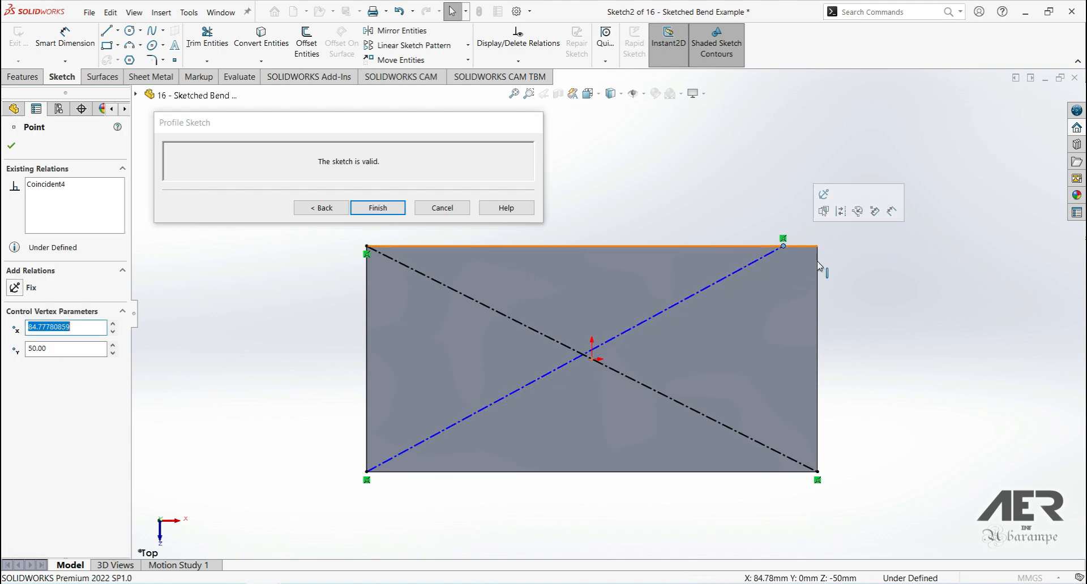
# Detach the profile's two lower endpoints from the plate corners and move them along the lower edge to about X 83 mm and X -90 mm.
pyautogui.click(818, 481)
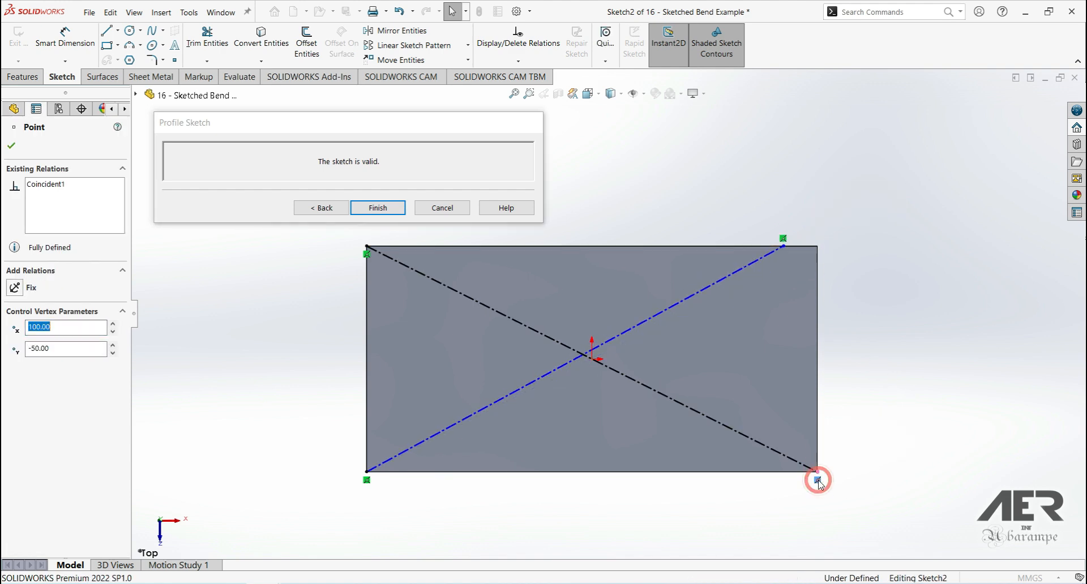
pyautogui.moveTo(817, 472); pyautogui.dragTo(780, 478)
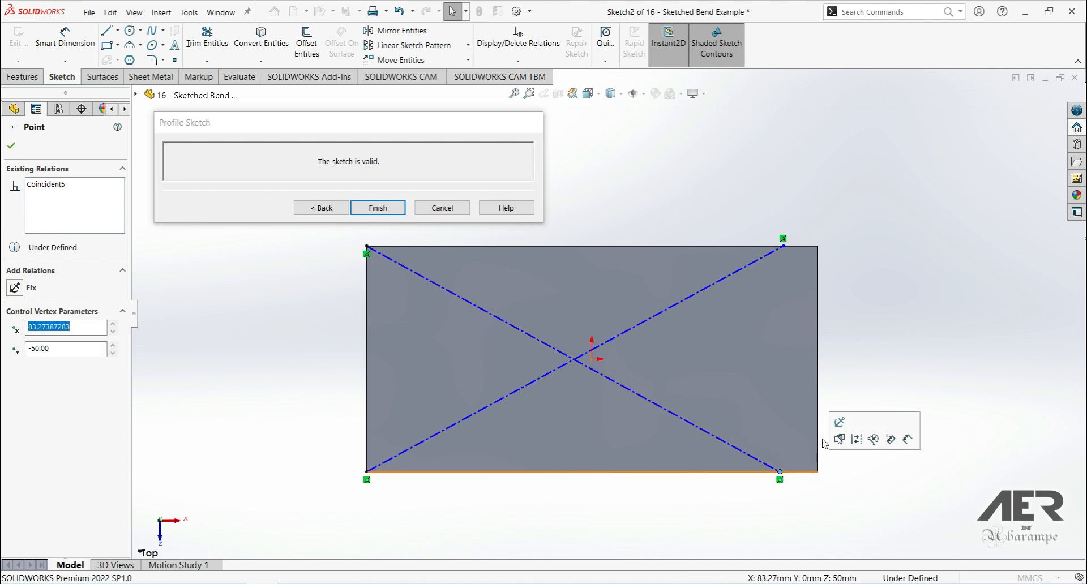
pyautogui.click(365, 479)
pyautogui.press('Delete')
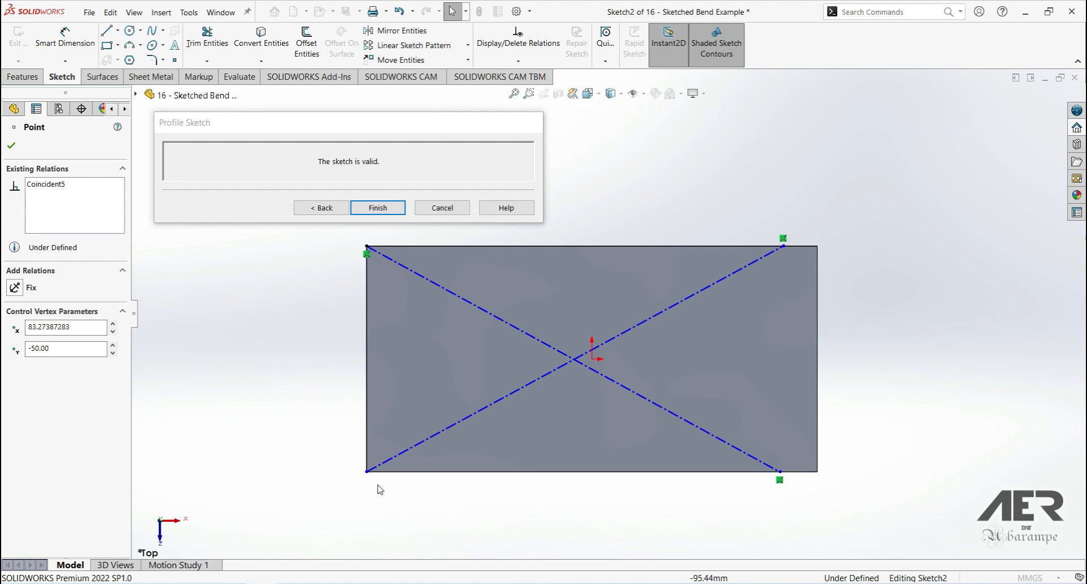
pyautogui.moveTo(366, 472); pyautogui.dragTo(407, 454)
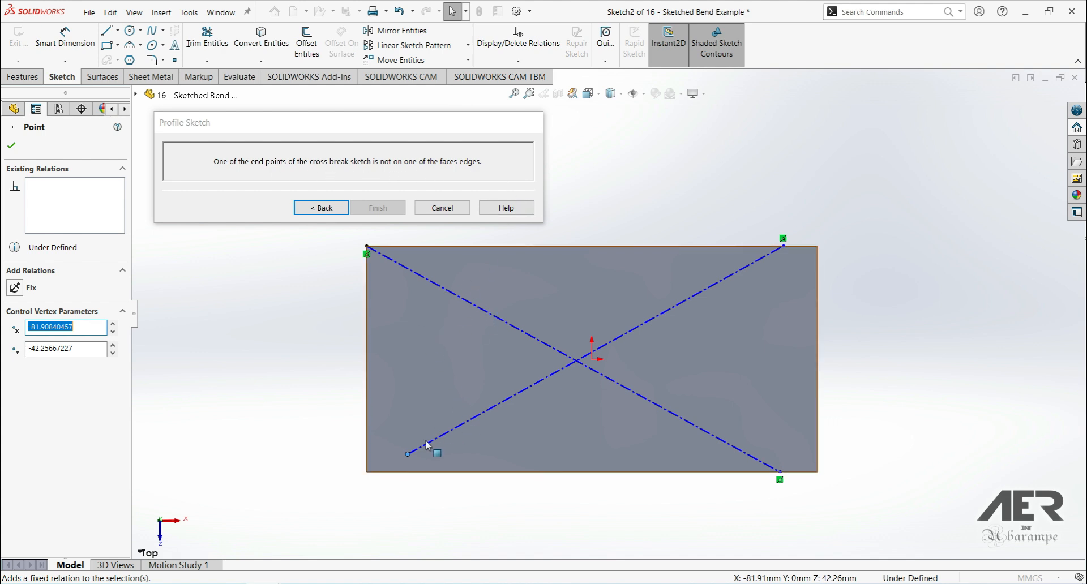
pyautogui.moveTo(408, 454); pyautogui.dragTo(389, 471)
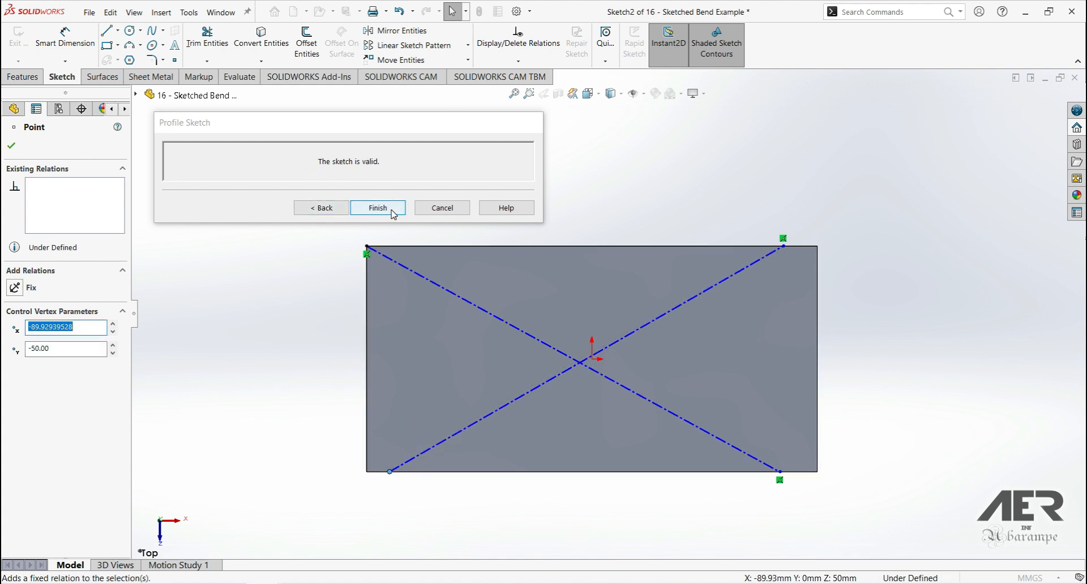
pyautogui.press('Escape')
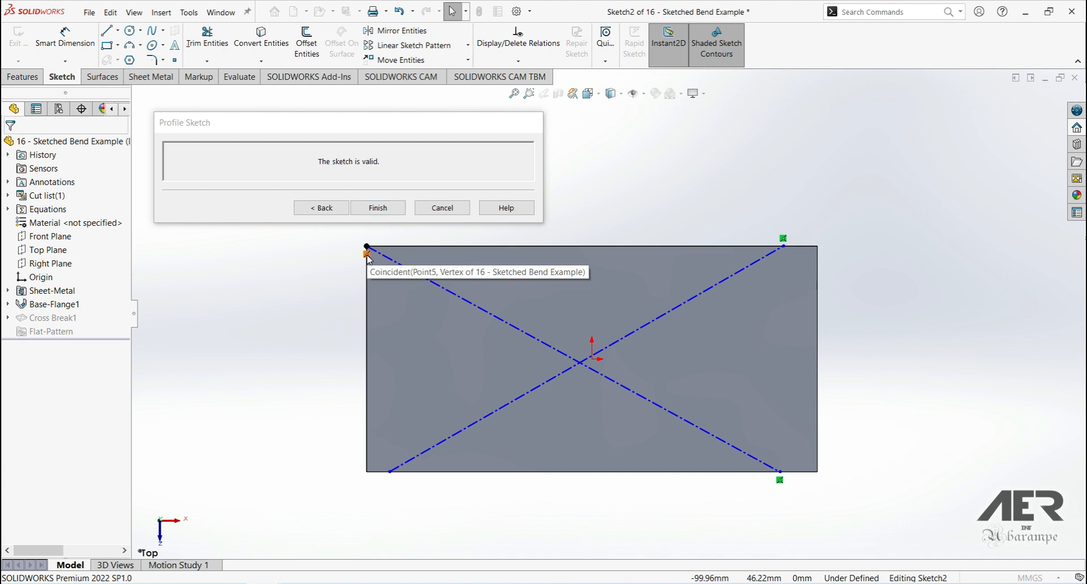
# Detach the upper-left endpoint, move it onto the plate's upper edge at about X -81 mm, and finish the profile sketch.
pyautogui.moveTo(367, 247)
pyautogui.mouseDown()
pyautogui.moveTo(402, 277)
pyautogui.moveTo(403, 267)
pyautogui.mouseUp()
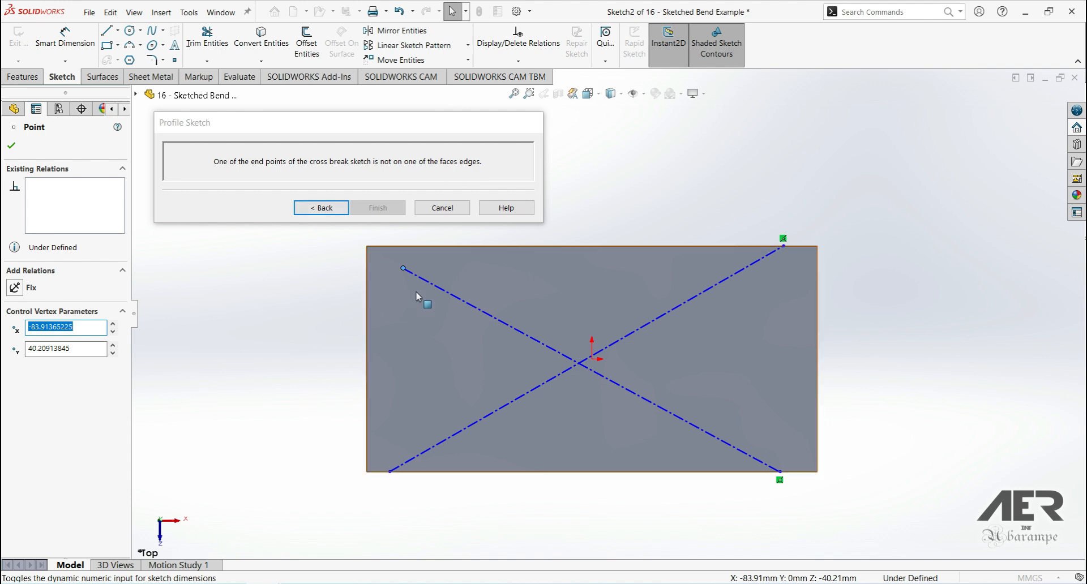
pyautogui.moveTo(403, 268); pyautogui.dragTo(410, 246)
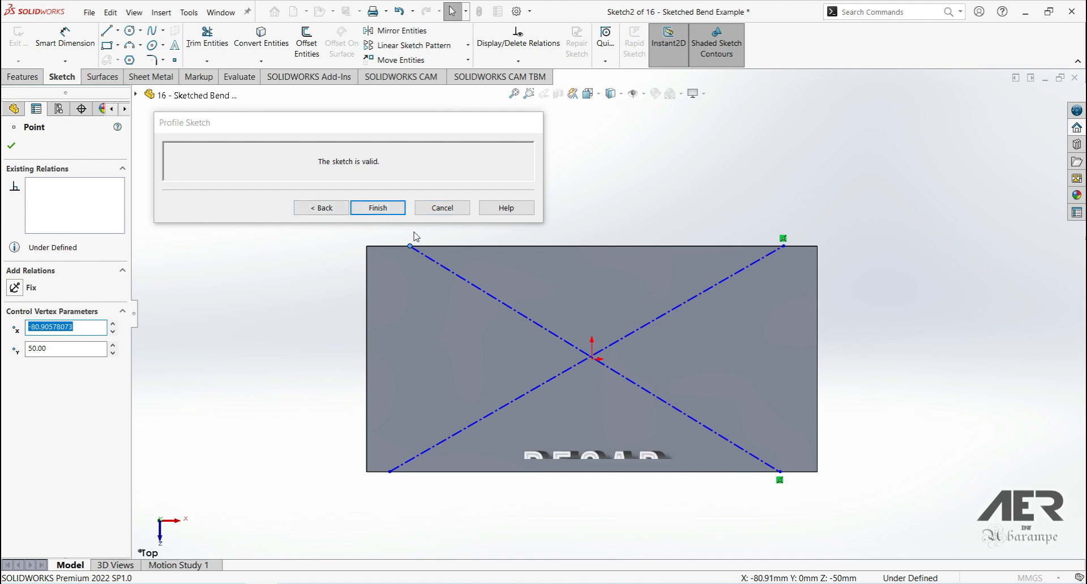
pyautogui.click(377, 208)
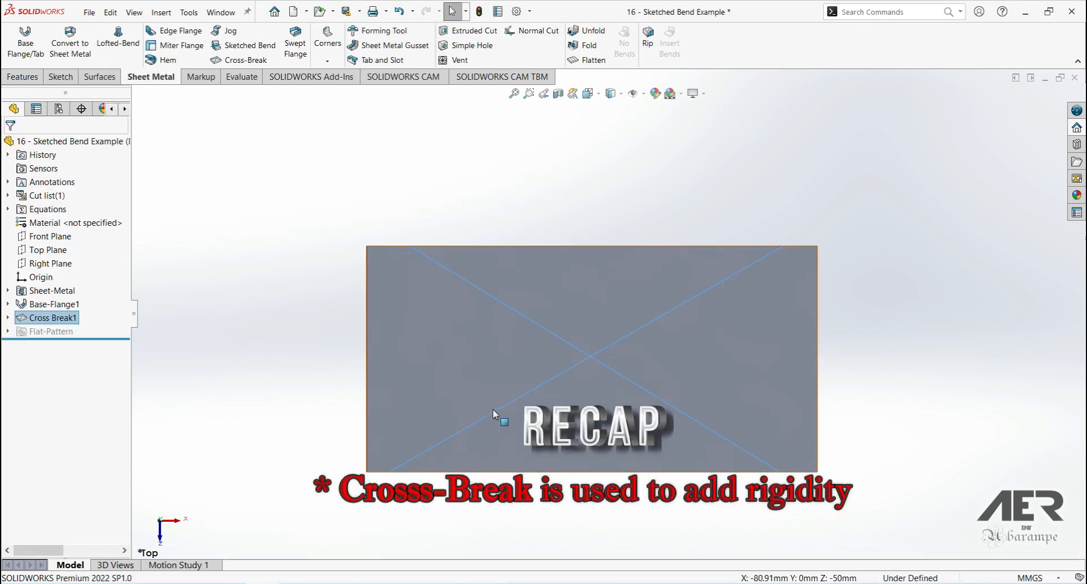
pyautogui.scroll(1, 579, 352)
pyautogui.scroll(-1, 579, 352)
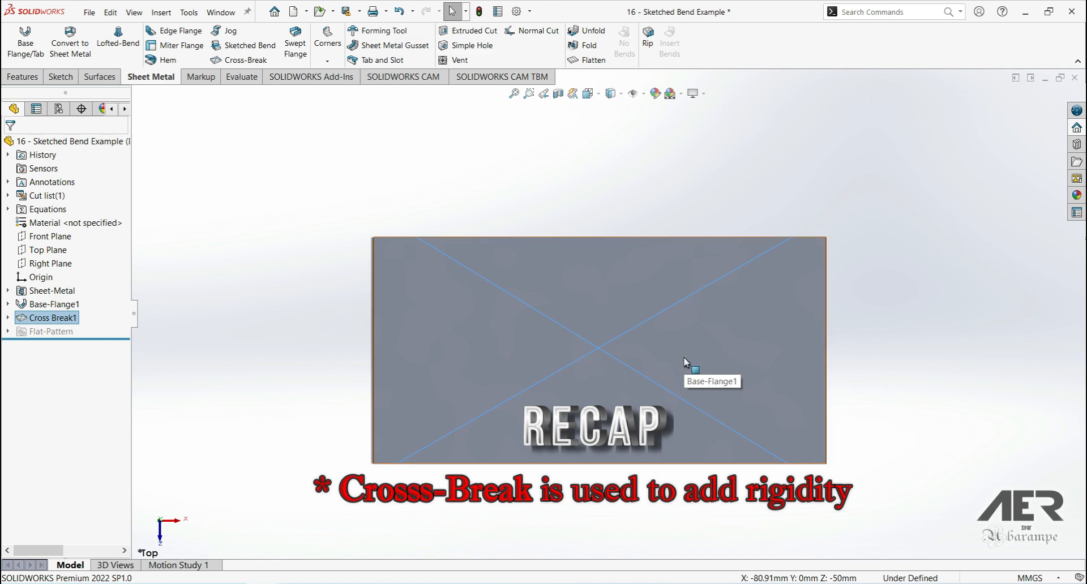
pyautogui.scroll(-2, 664, 364)
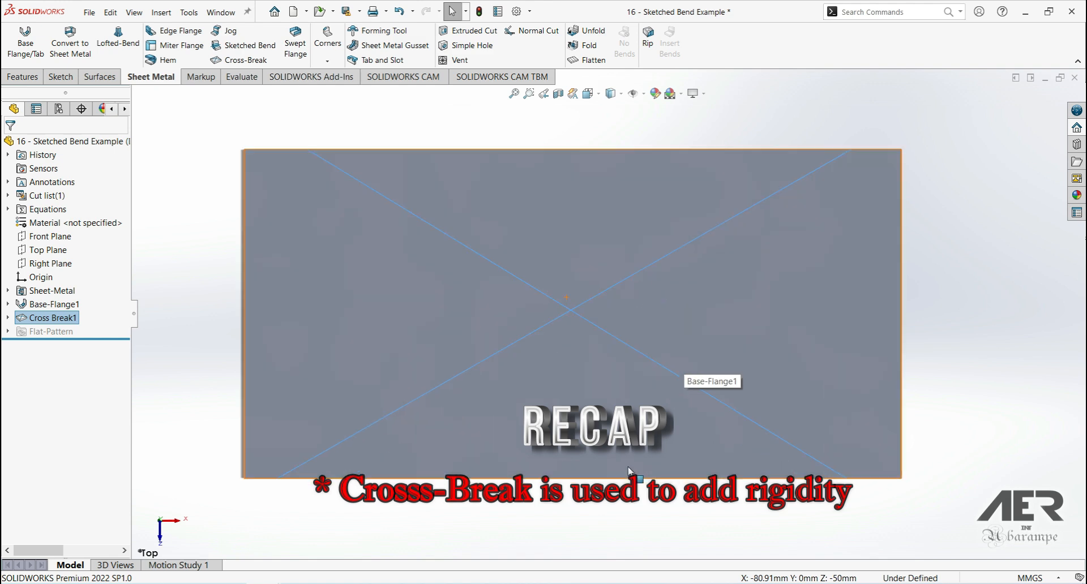
pyautogui.scroll(1, 580, 389)
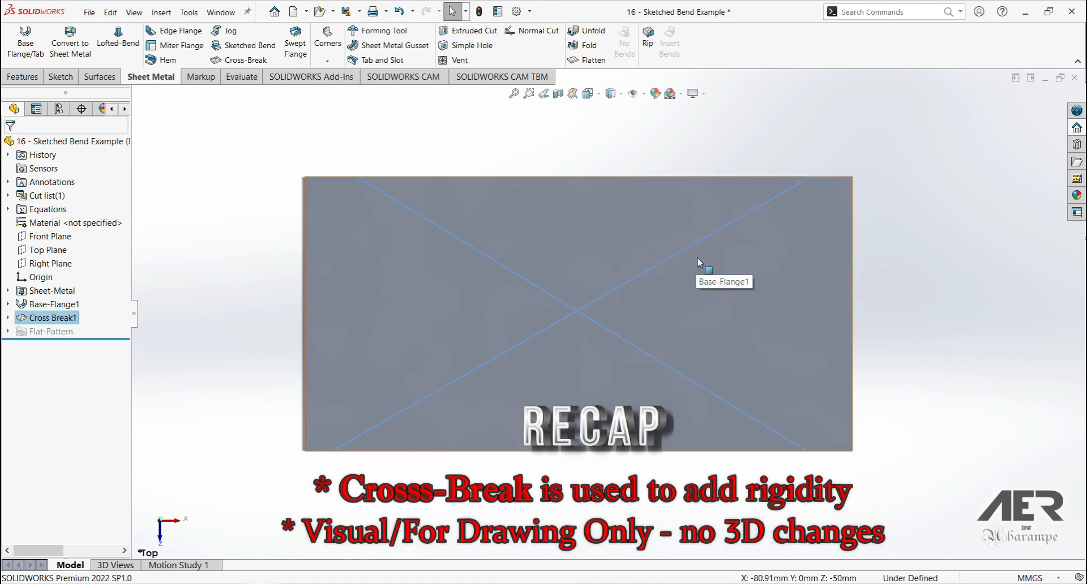
pyautogui.click(996, 274)
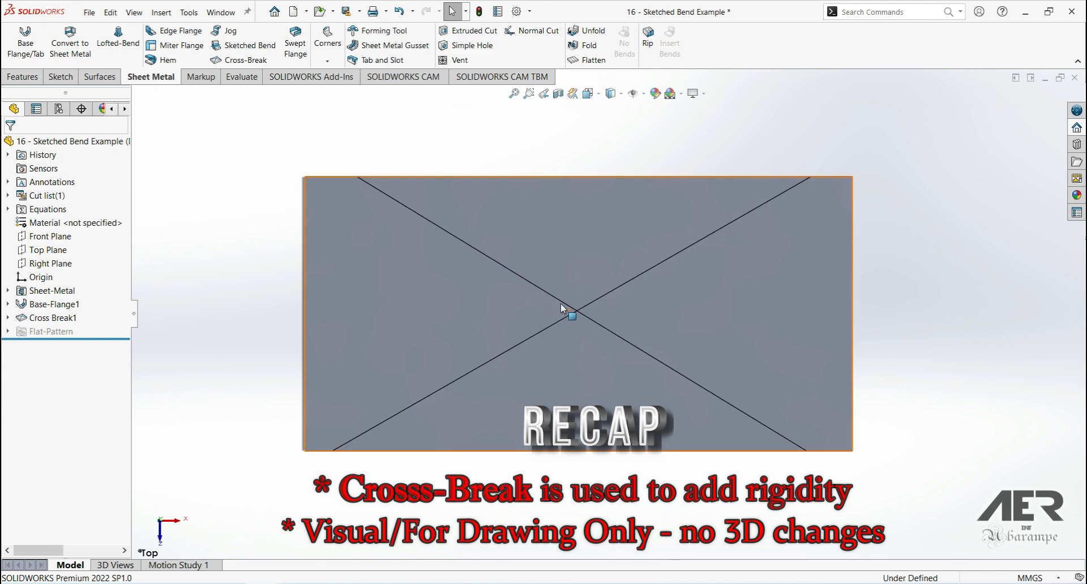